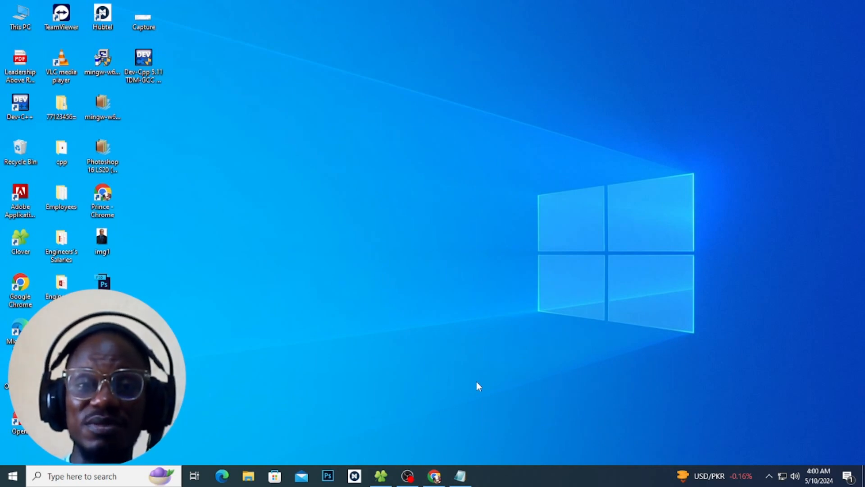
Open the Notepad note full screen and review the candidate's index number and NVTI reference number
{"action": "left_click", "coordinate": [456, 476]}
{"action": "left_click_drag", "start_coordinate": [224, 205], "coordinate": [660, 185]}
{"action": "left_click", "coordinate": [622, 195]}
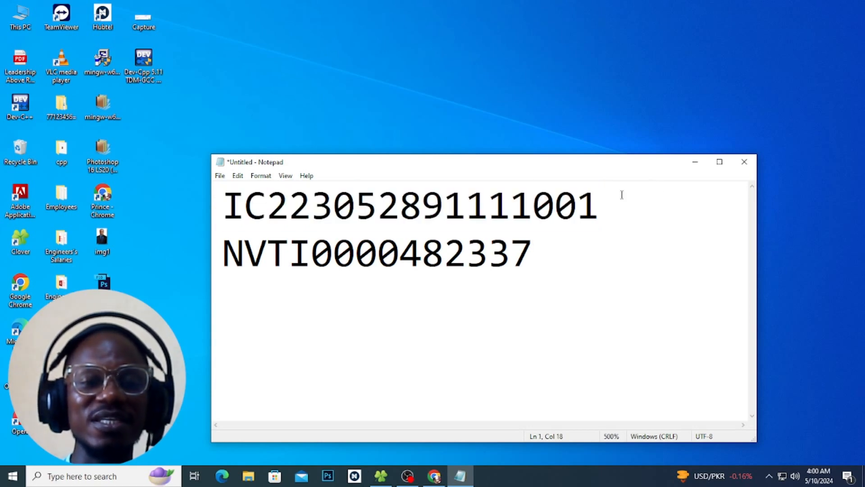
{"action": "left_click_drag", "start_coordinate": [223, 205], "coordinate": [612, 189]}
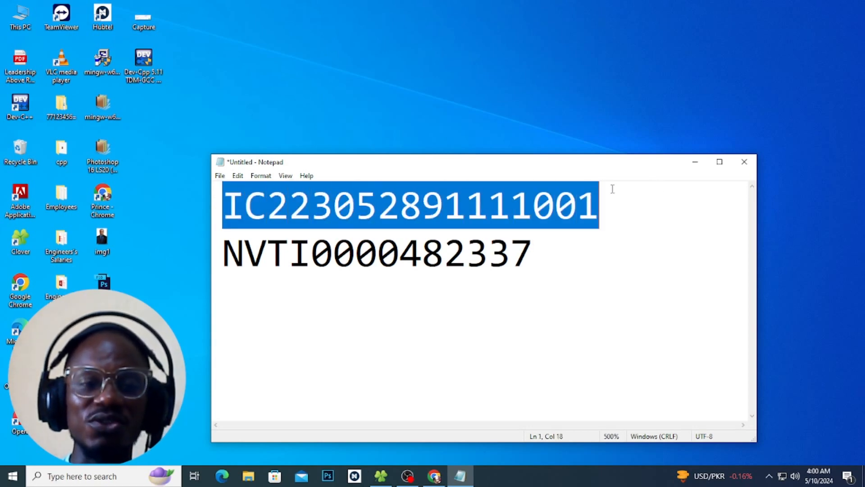
{"action": "left_click", "coordinate": [717, 162]}
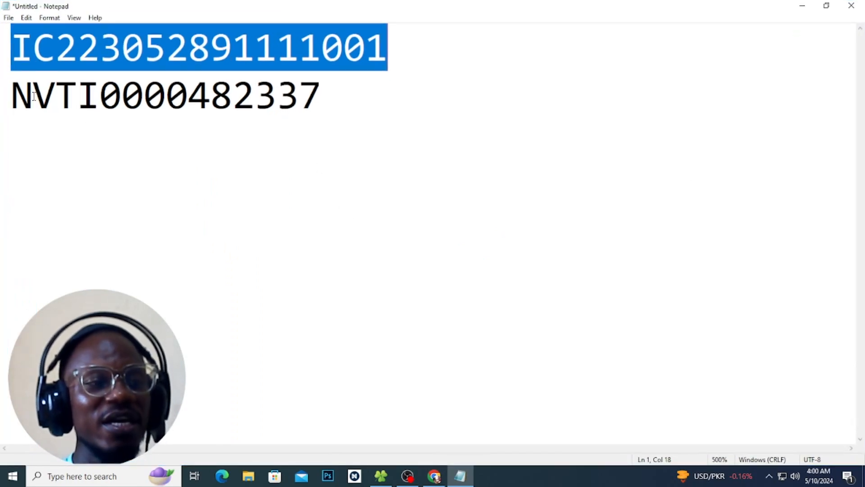
{"action": "left_click_drag", "start_coordinate": [8, 92], "coordinate": [344, 88]}
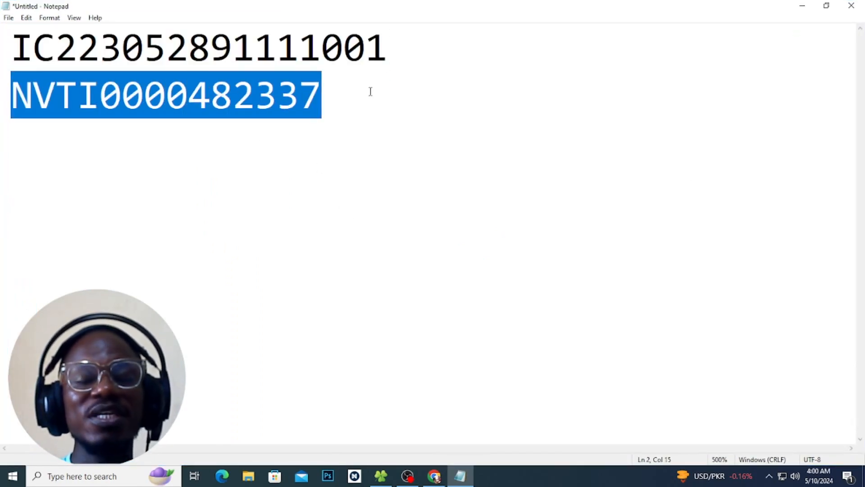
{"action": "left_click_drag", "start_coordinate": [385, 47], "coordinate": [2, 47]}
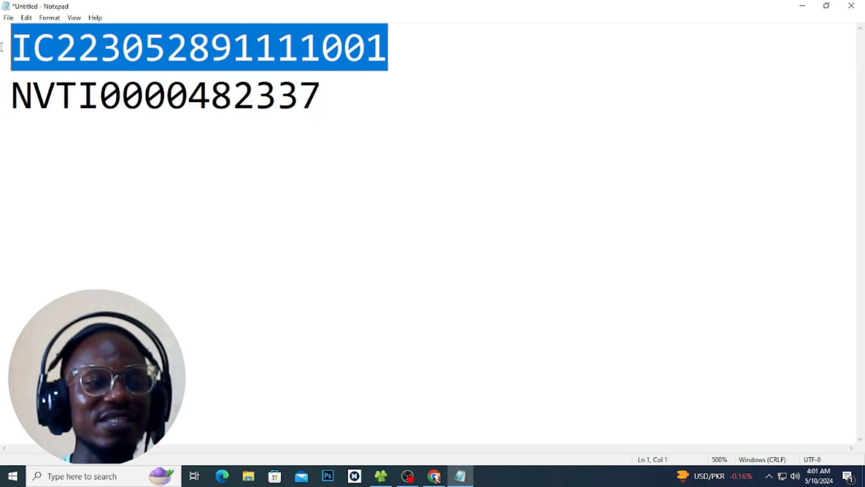
{"action": "left_click_drag", "start_coordinate": [357, 91], "coordinate": [1, 100]}
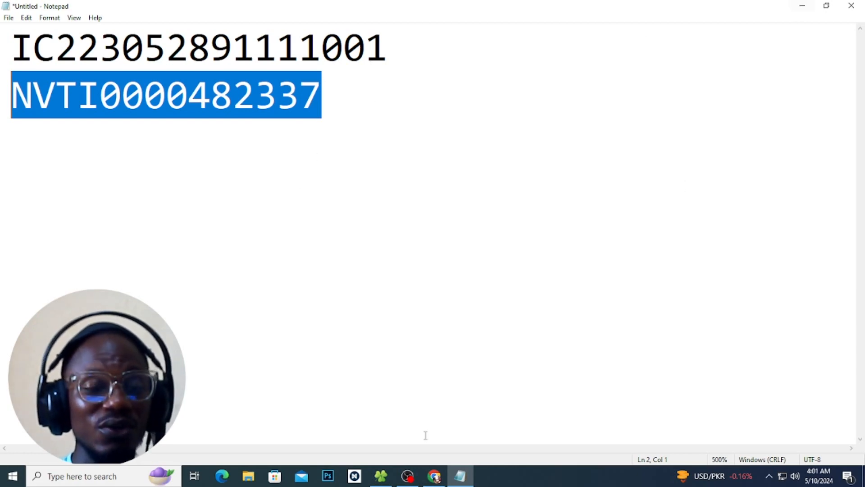
Switch to Chrome, search Google for "nvti ghana" and open the NVTI Website result
{"action": "left_click", "coordinate": [802, 4]}
{"action": "left_click", "coordinate": [434, 476]}
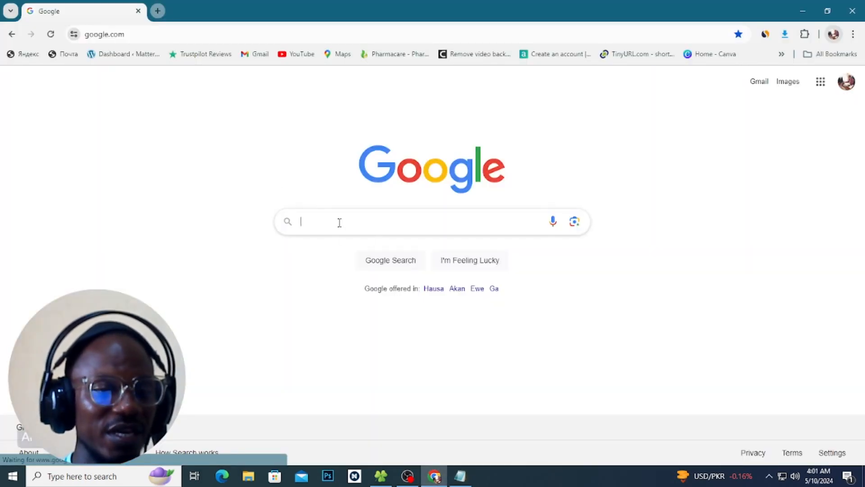
{"action": "type", "text": "nv"}
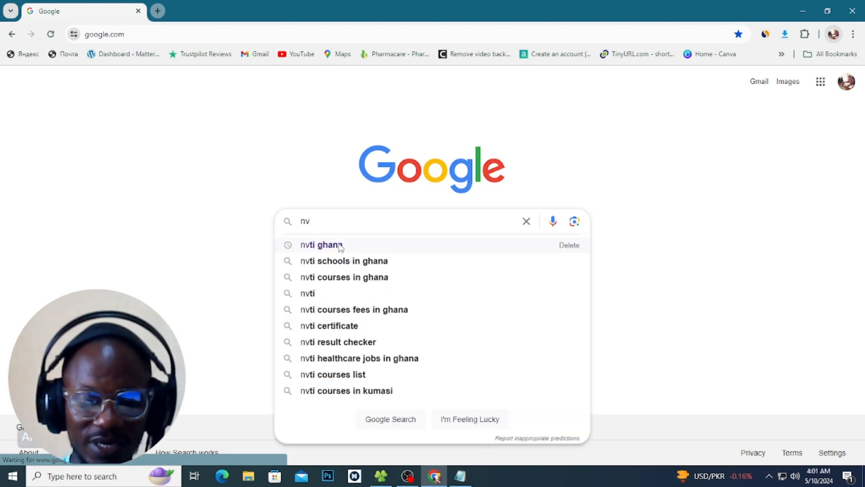
{"action": "left_click", "coordinate": [322, 245]}
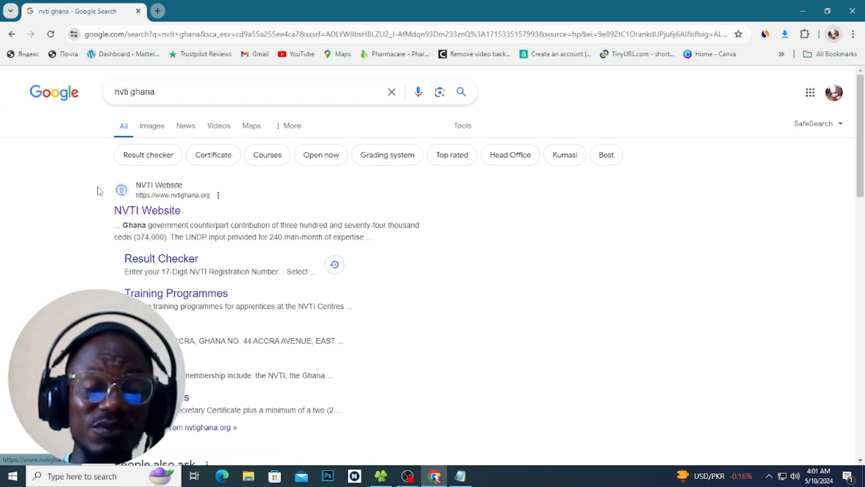
{"action": "left_click", "coordinate": [160, 215]}
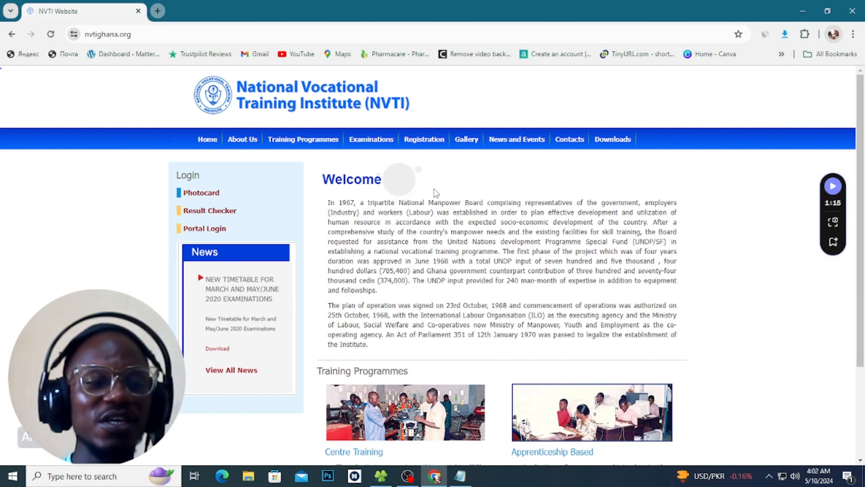
Open the Photocard login page in a new tab and switch to it
{"action": "right_click", "coordinate": [195, 195]}
{"action": "left_click", "coordinate": [245, 204]}
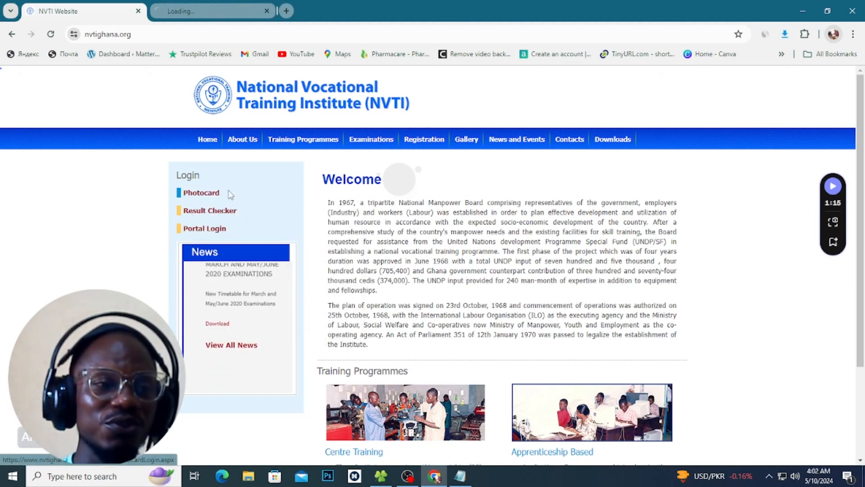
{"action": "left_click", "coordinate": [185, 9]}
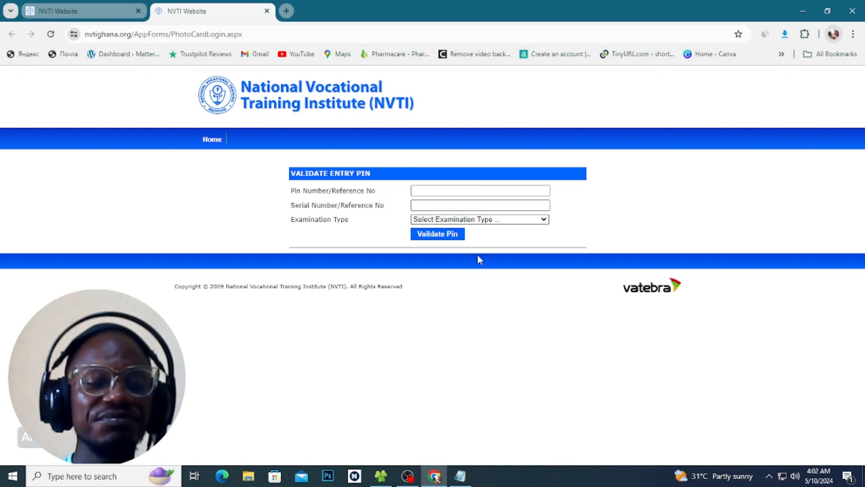
Copy the NVTI reference number from the Notepad note and return to the photocard login page in Chrome
{"action": "left_click", "coordinate": [460, 476]}
{"action": "left_click", "coordinate": [115, 76]}
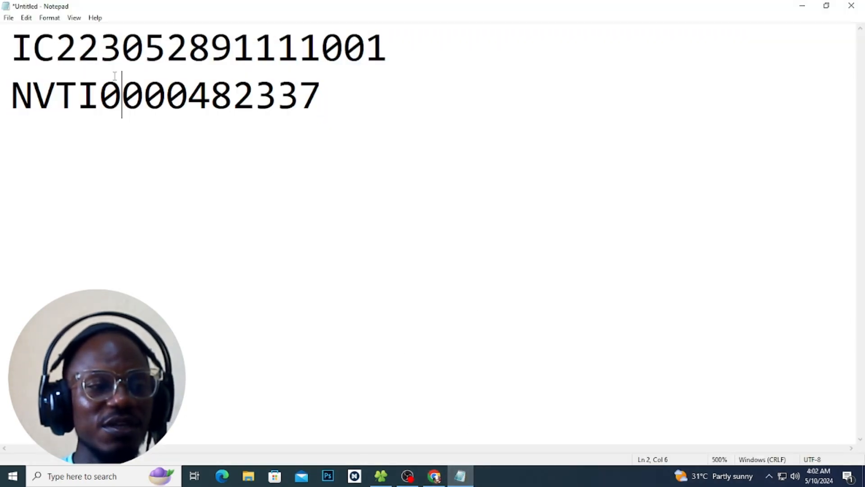
{"action": "left_click_drag", "start_coordinate": [357, 97], "coordinate": [2, 94]}
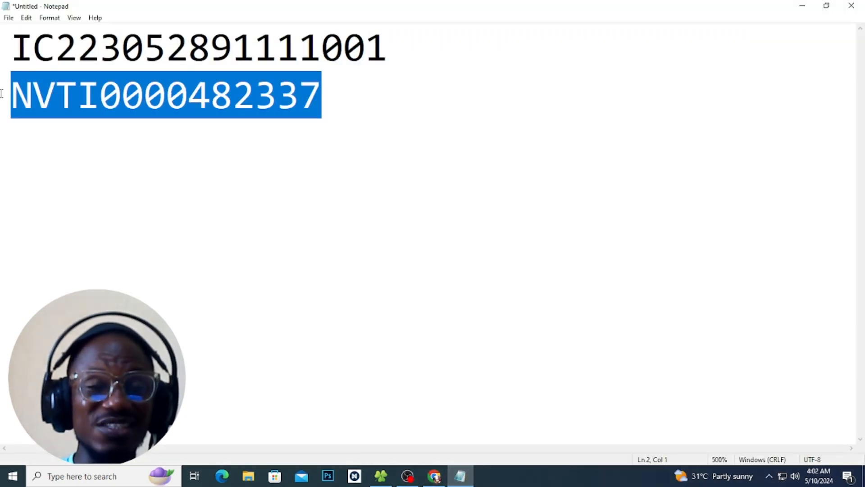
{"action": "left_click_drag", "start_coordinate": [399, 43], "coordinate": [2, 44]}
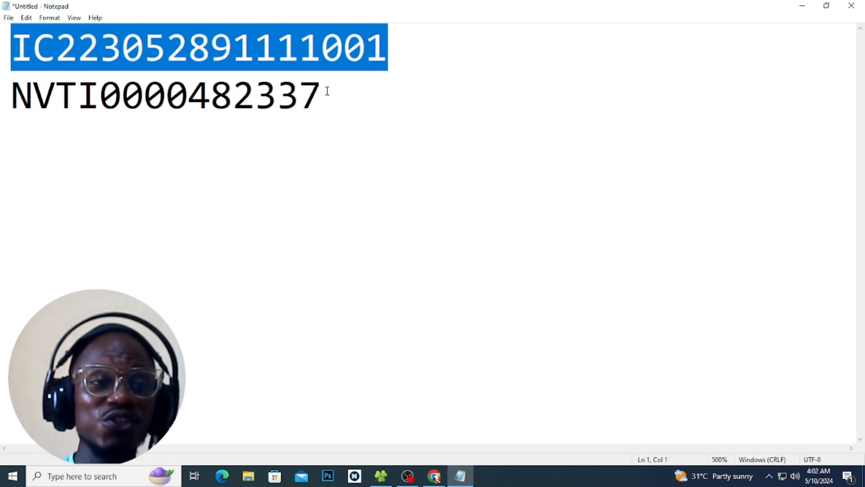
{"action": "left_click_drag", "start_coordinate": [327, 91], "coordinate": [2, 108]}
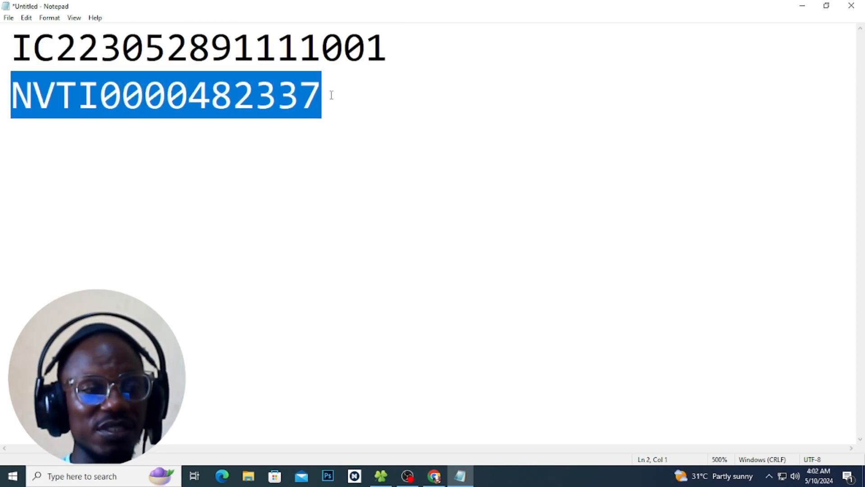
{"action": "left_click", "coordinate": [803, 5]}
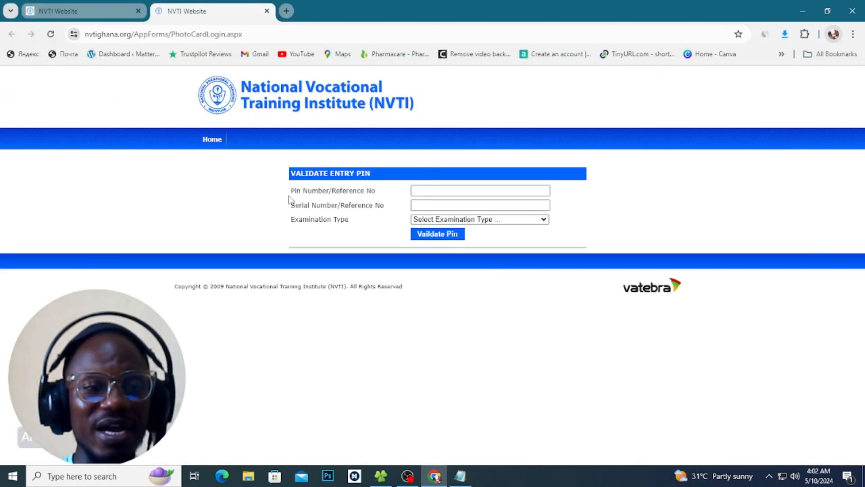
Fill in both the Pin Number/Reference No and Serial Number/Reference No fields with the candidate's reference number
{"action": "left_click", "coordinate": [427, 190]}
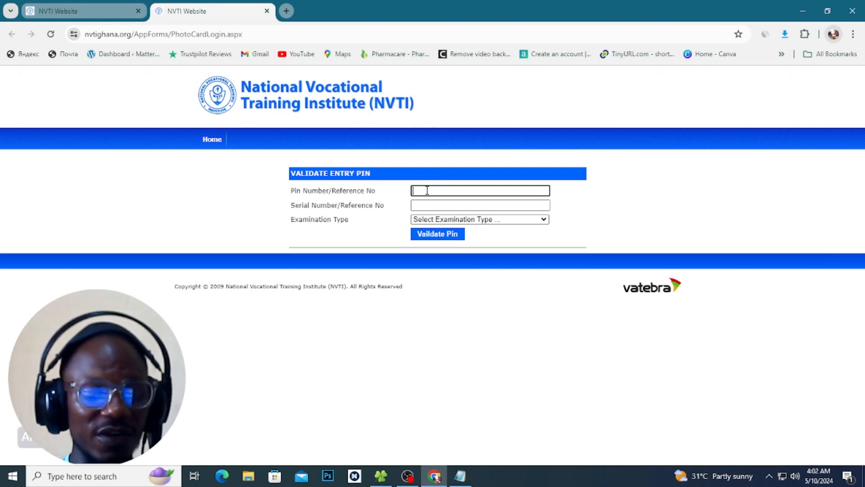
{"action": "key", "text": "ctrl+v"}
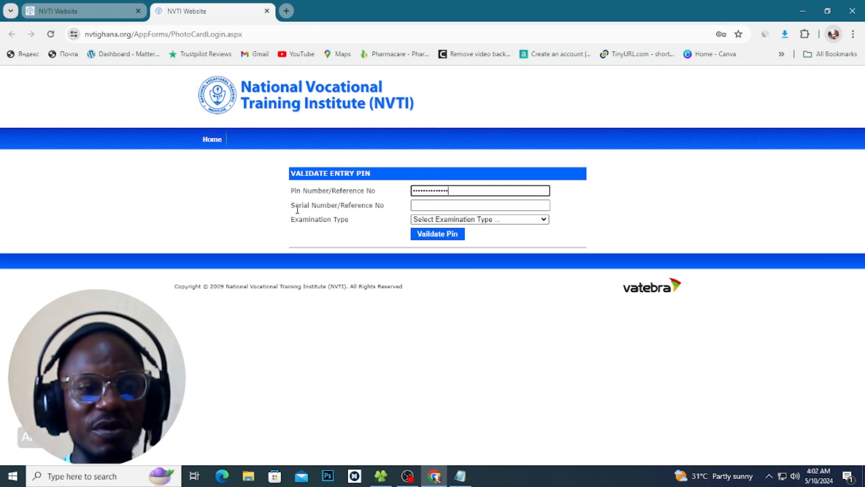
{"action": "left_click", "coordinate": [430, 206]}
{"action": "key", "text": "Down"}
{"action": "key", "text": "Return"}
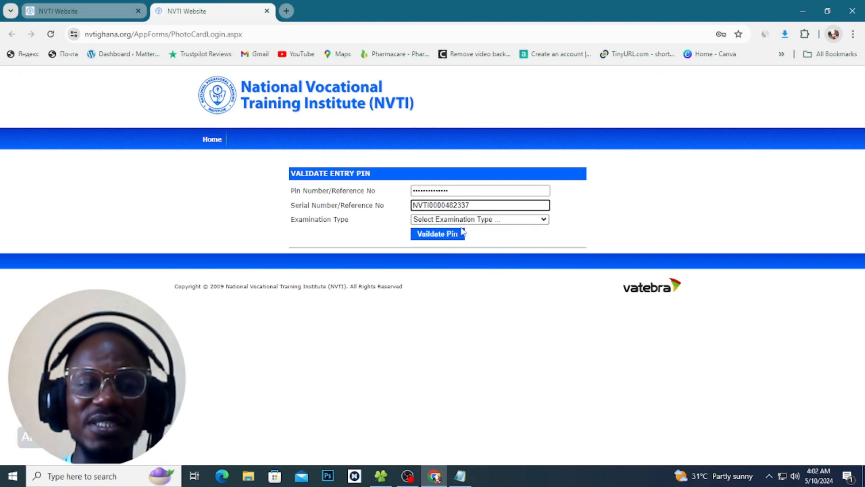
Validate the entry PIN with ICT Examination as the examination type, and cancel printing the photo card
{"action": "left_click", "coordinate": [539, 220]}
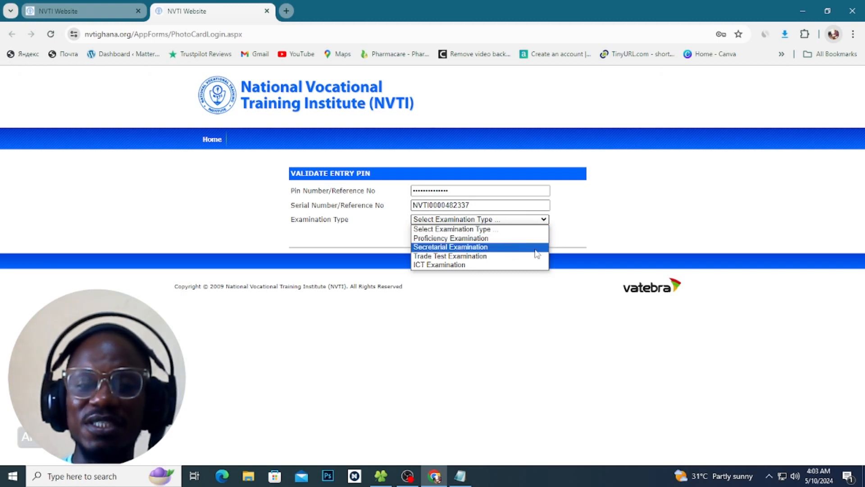
{"action": "left_click", "coordinate": [424, 266]}
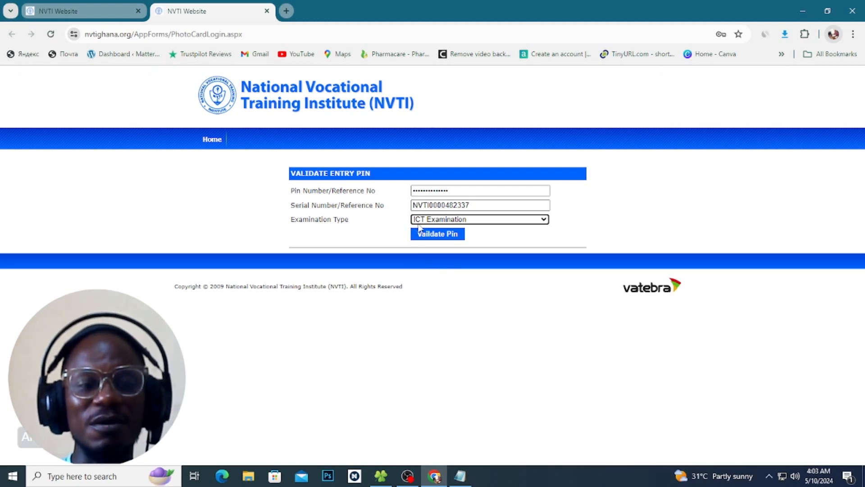
{"action": "left_click", "coordinate": [440, 234]}
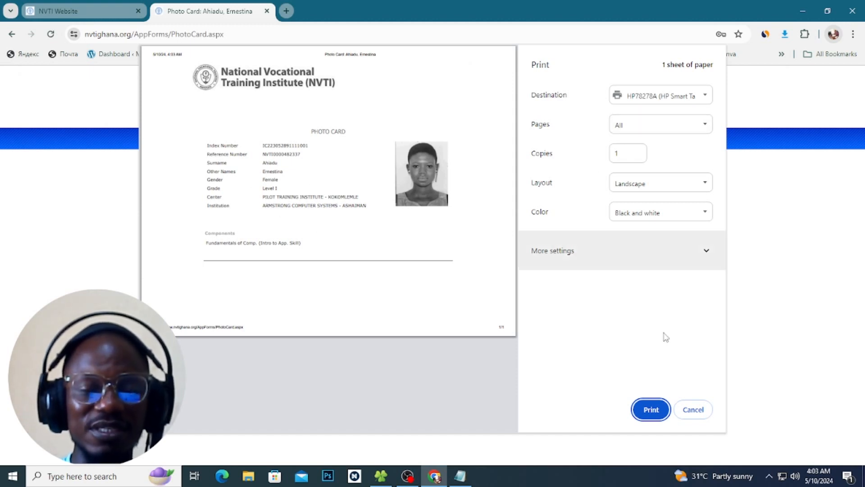
{"action": "left_click", "coordinate": [694, 410]}
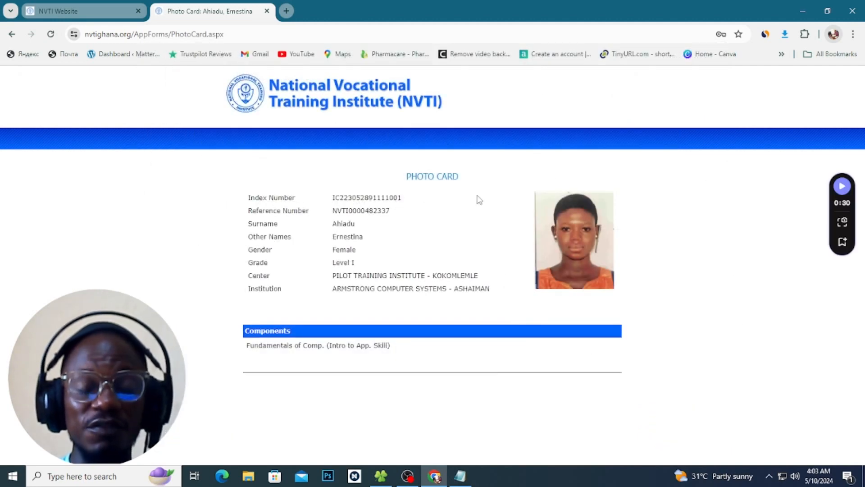
Examine the index number and reference number on the candidate's photo card
{"action": "left_click_drag", "start_coordinate": [332, 198], "coordinate": [420, 199]}
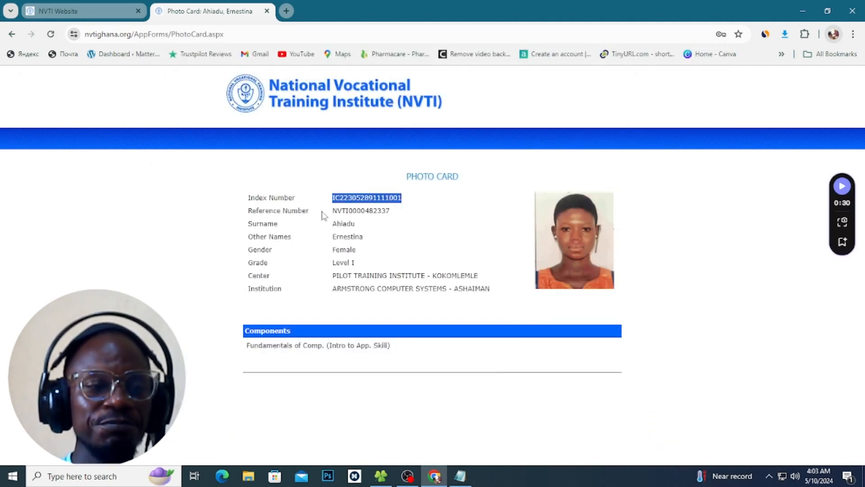
{"action": "left_click_drag", "start_coordinate": [331, 212], "coordinate": [417, 216]}
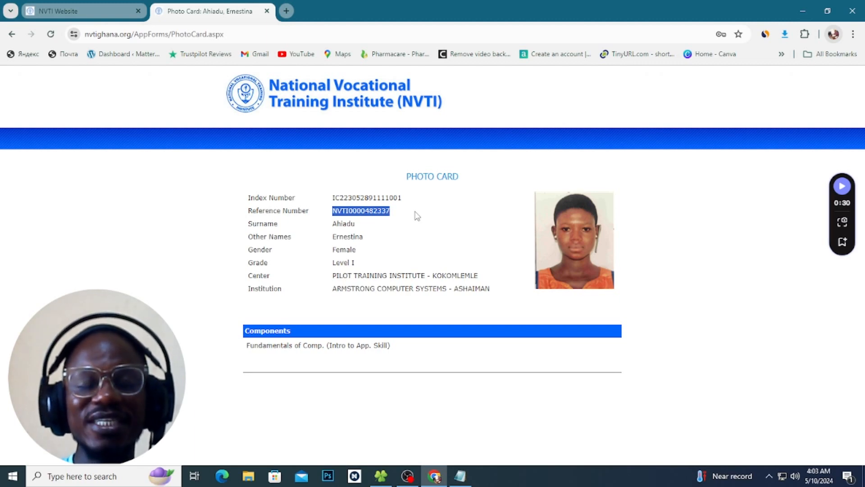
{"action": "left_click_drag", "start_coordinate": [331, 197], "coordinate": [410, 201]}
{"action": "left_click_drag", "start_coordinate": [329, 211], "coordinate": [400, 215]}
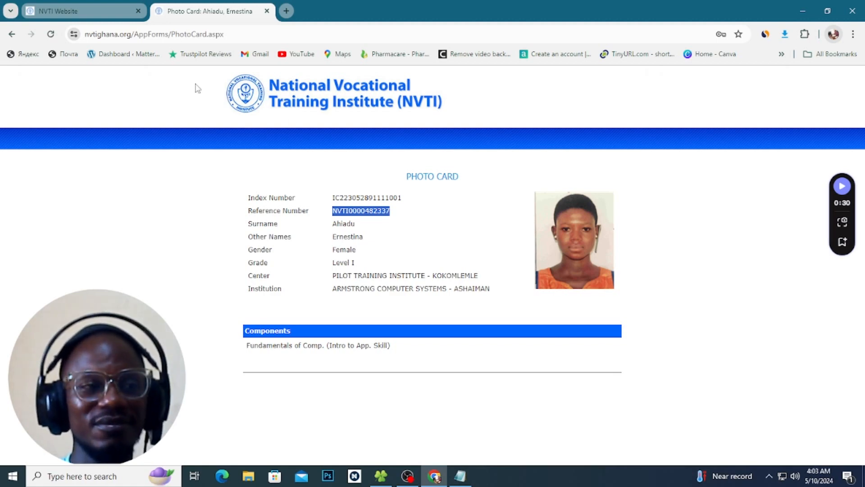
Open the Result Checker from the NVTI home page in a new tab and switch to it
{"action": "left_click", "coordinate": [98, 13]}
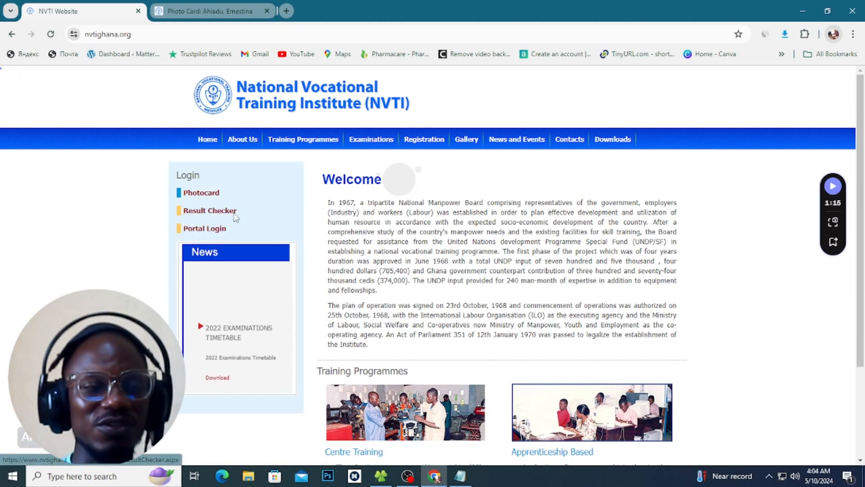
{"action": "right_click", "coordinate": [212, 214]}
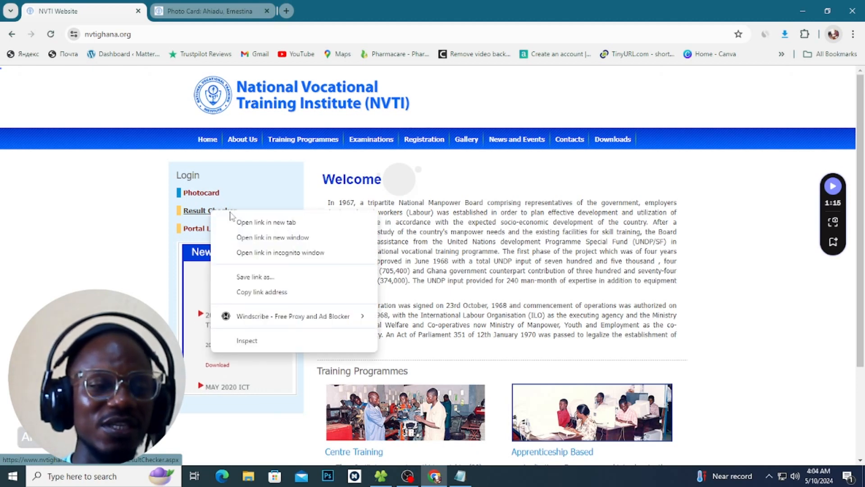
{"action": "left_click", "coordinate": [243, 222]}
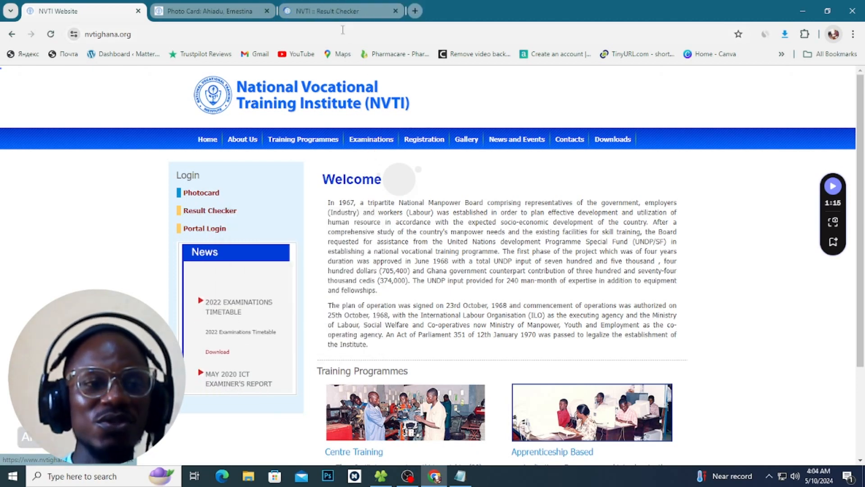
{"action": "left_click", "coordinate": [336, 10]}
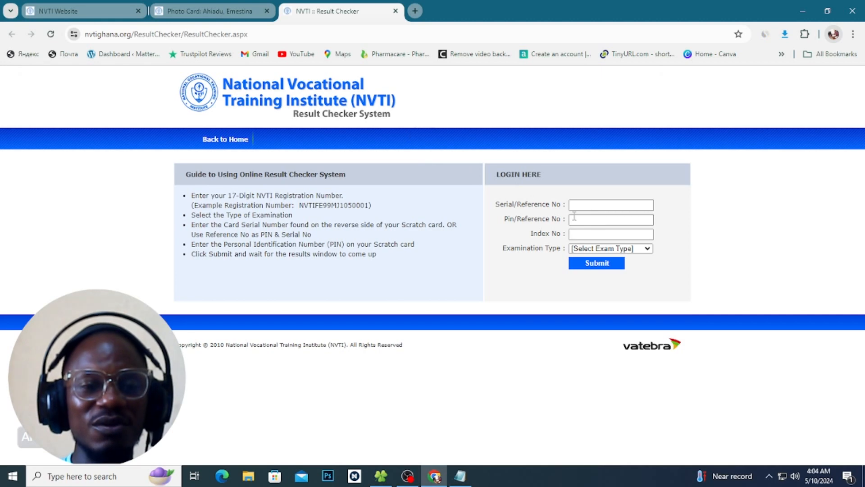
Read the guide to the online result checker and examine the login fields for serial, PIN and index number
{"action": "left_click_drag", "start_coordinate": [191, 195], "coordinate": [377, 264]}
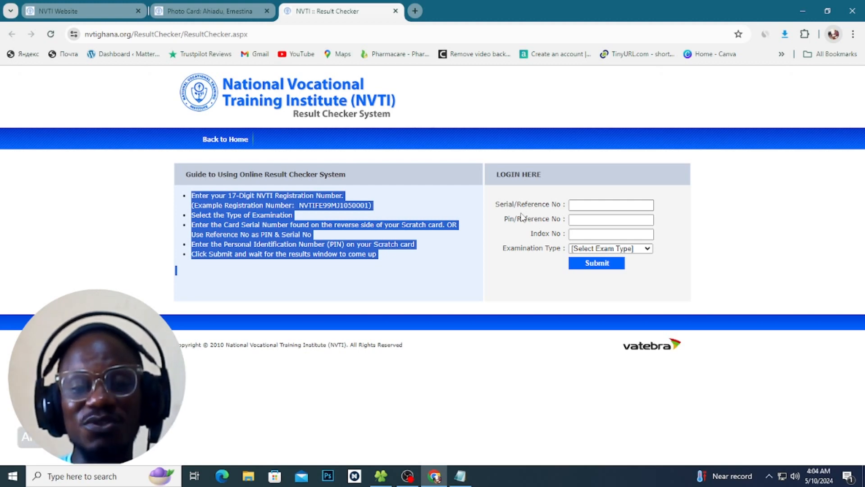
{"action": "left_click", "coordinate": [540, 206]}
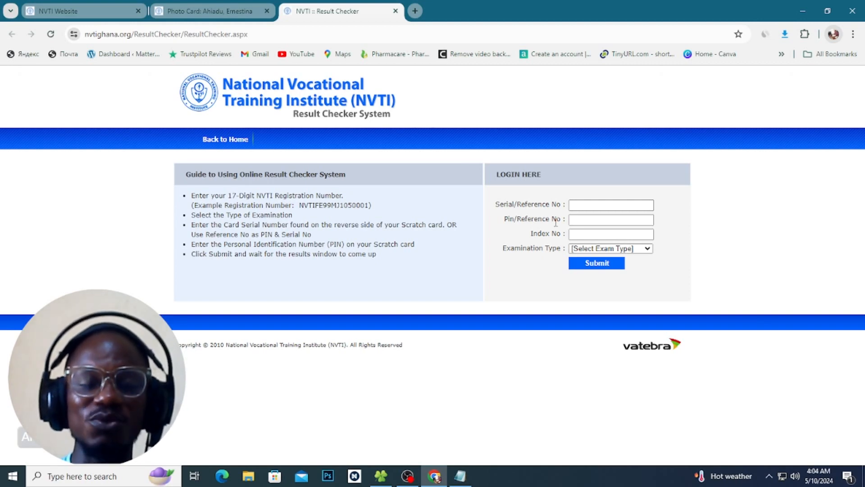
{"action": "left_click", "coordinate": [594, 204]}
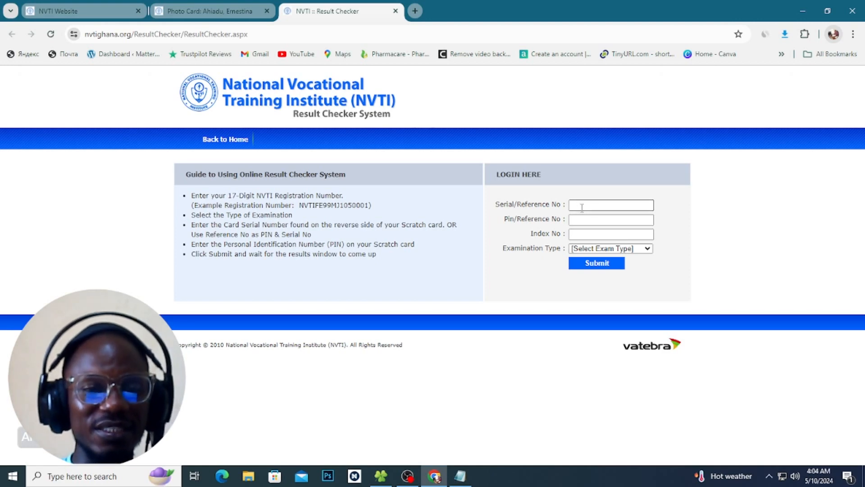
{"action": "left_click", "coordinate": [506, 238]}
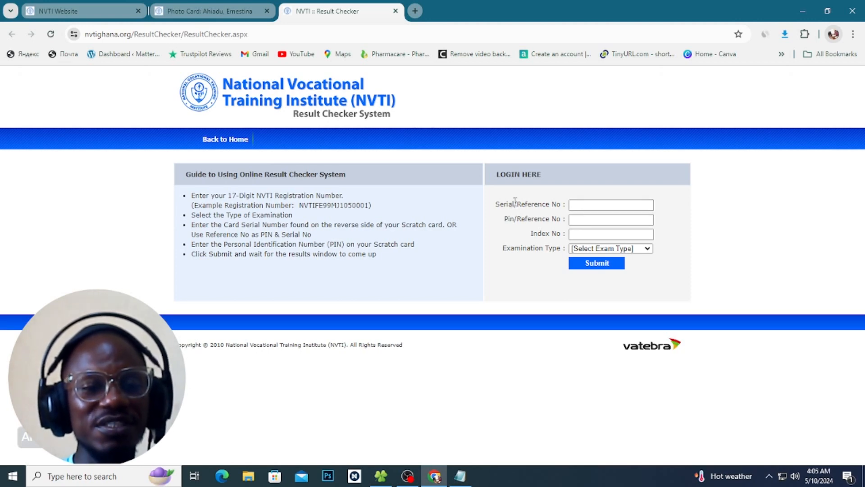
Copy the candidate's reference number from the photo card into both the Serial/Reference No and Pin/Reference No fields of the Result Checker
{"action": "left_click_drag", "start_coordinate": [517, 204], "coordinate": [566, 204]}
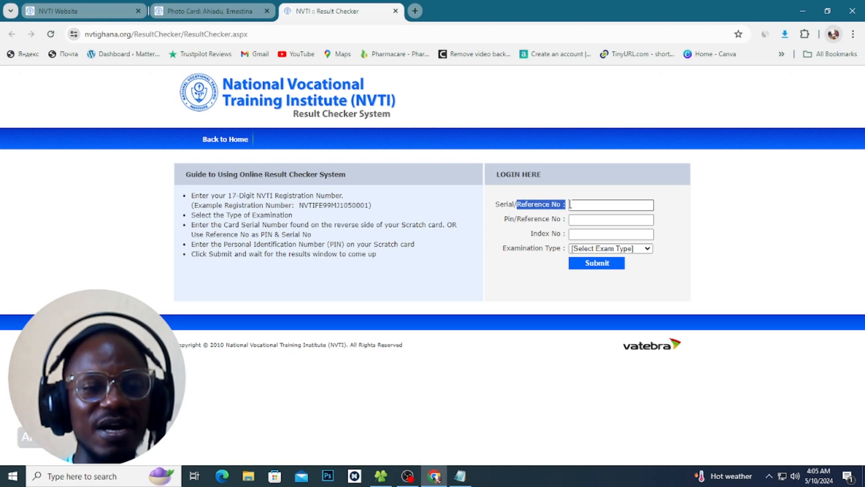
{"action": "left_click", "coordinate": [192, 10]}
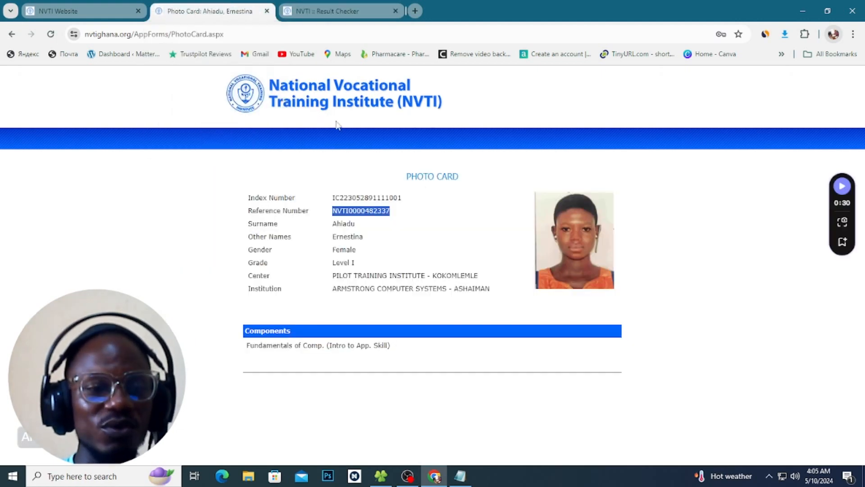
{"action": "left_click", "coordinate": [396, 211]}
{"action": "left_click_drag", "start_coordinate": [396, 212], "coordinate": [326, 216]}
{"action": "key", "text": "ctrl+c"}
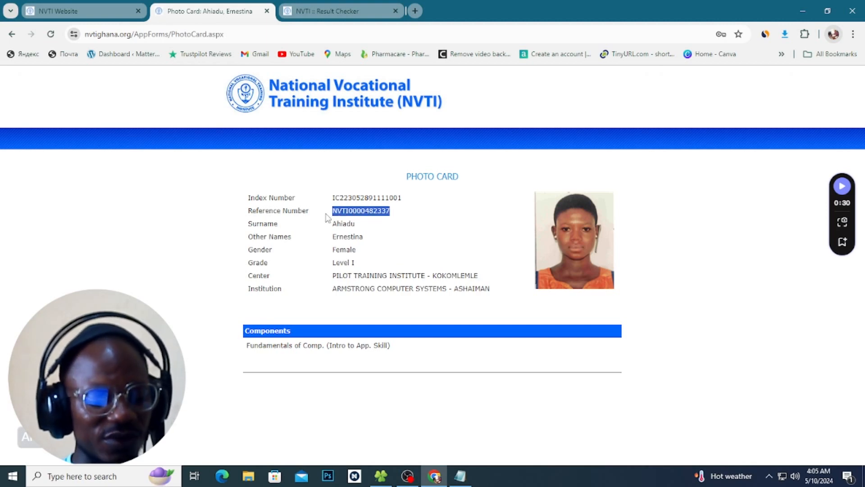
{"action": "left_click", "coordinate": [341, 15]}
{"action": "left_click", "coordinate": [588, 206]}
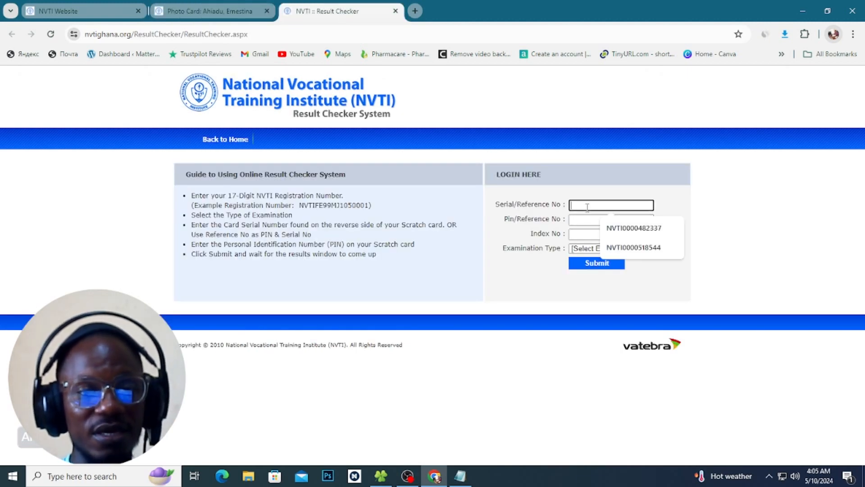
{"action": "key", "text": "ctrl+v"}
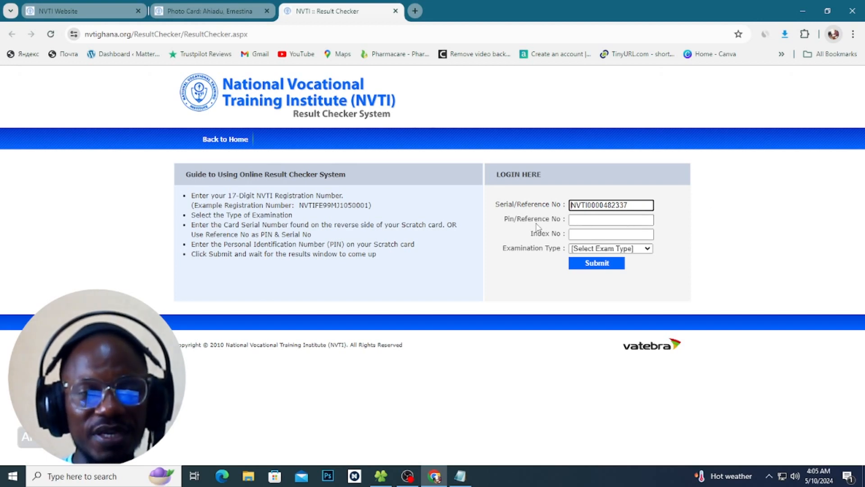
{"action": "left_click", "coordinate": [586, 220]}
{"action": "key", "text": "ctrl+v"}
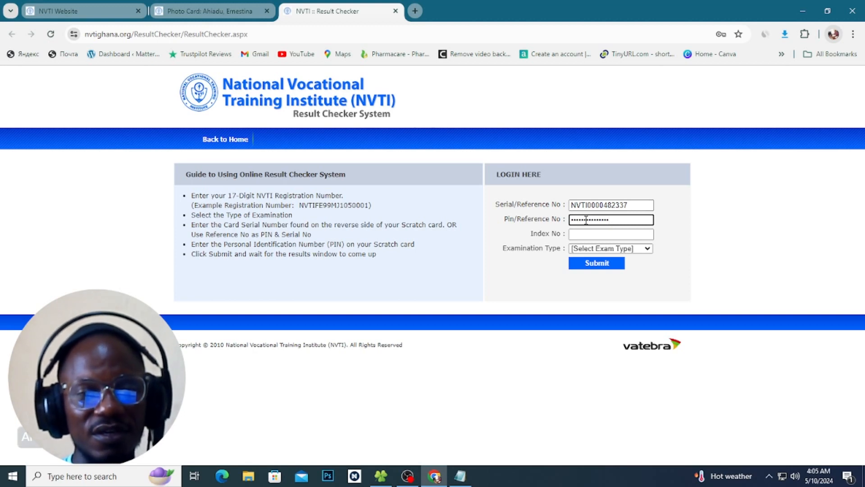
Fill in the Index No field with the candidate's index number as shown on the photo card
{"action": "left_click", "coordinate": [603, 233]}
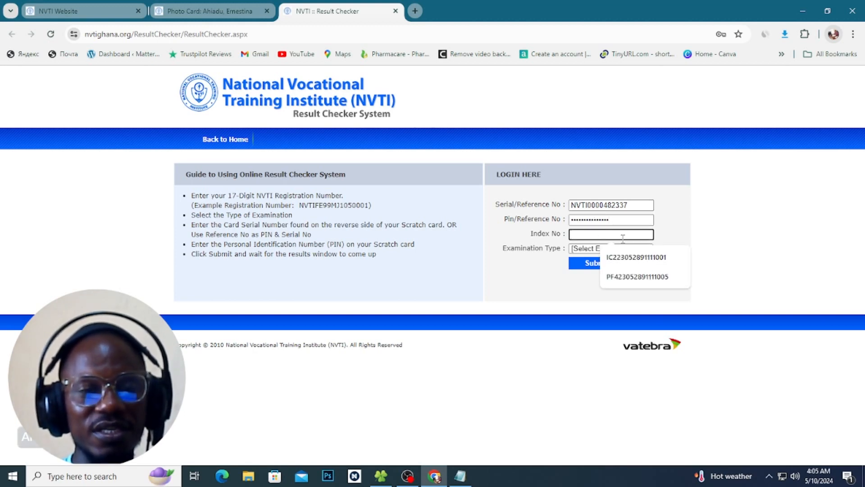
{"action": "left_click", "coordinate": [212, 12]}
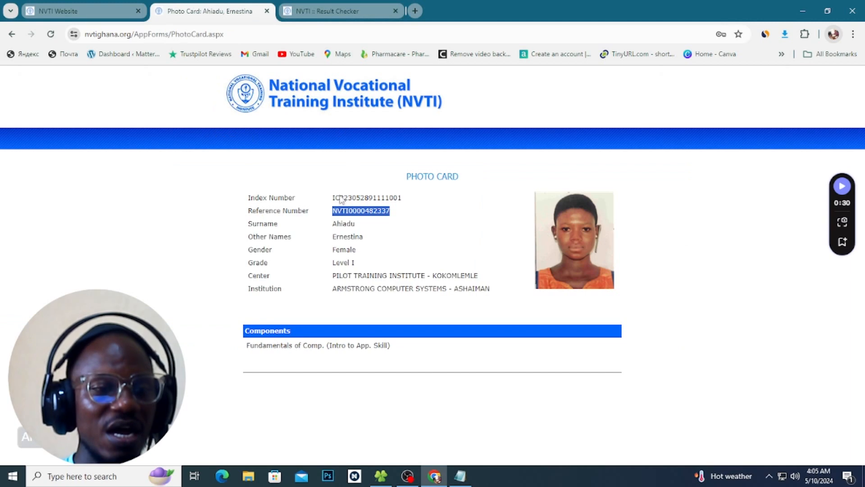
{"action": "left_click_drag", "start_coordinate": [332, 198], "coordinate": [401, 202]}
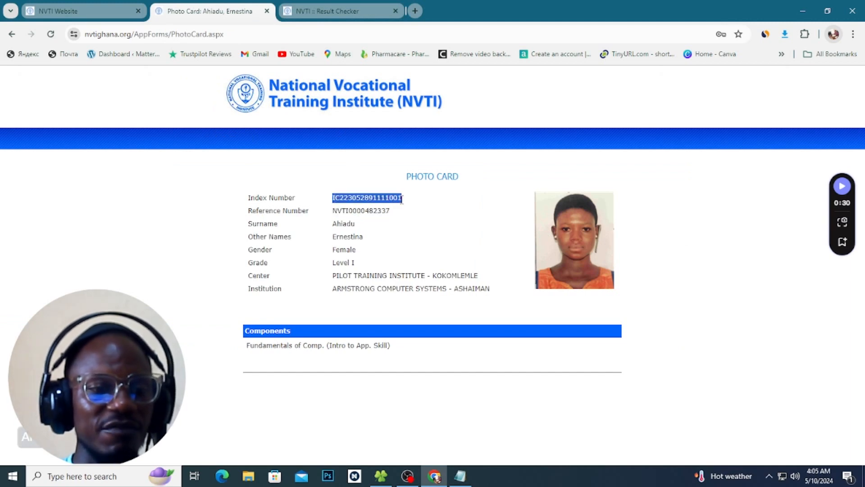
{"action": "left_click", "coordinate": [325, 11]}
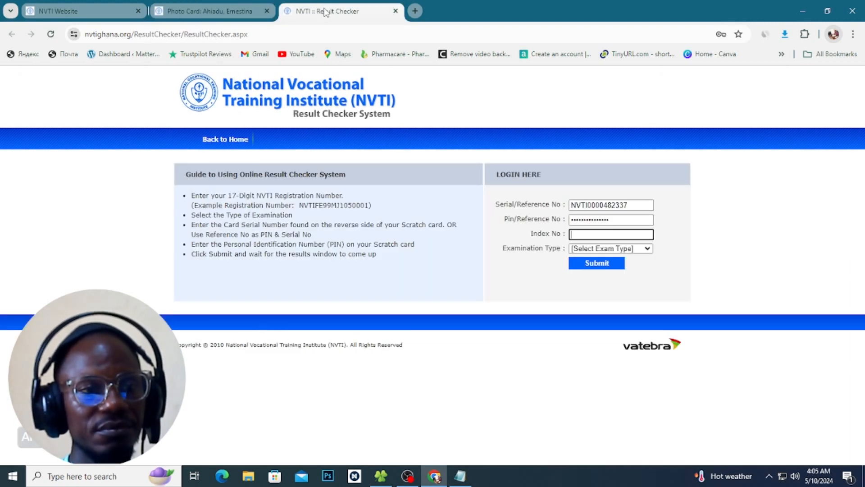
{"action": "left_click", "coordinate": [586, 235]}
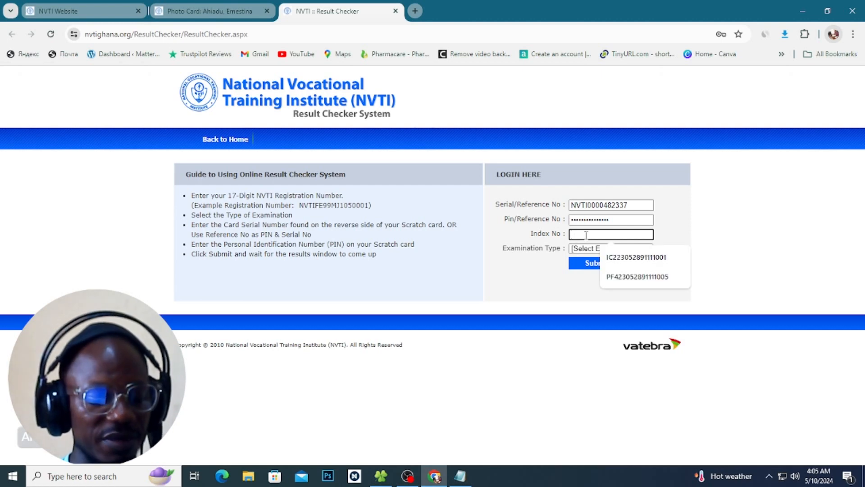
{"action": "left_click", "coordinate": [613, 257]}
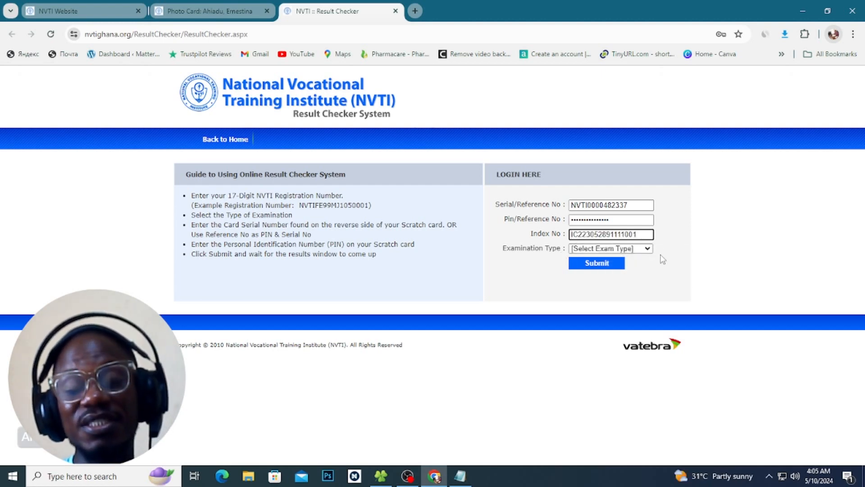
Submit the result login with ICT Examination as the examination type and review the candidate's result slip
{"action": "left_click", "coordinate": [648, 249]}
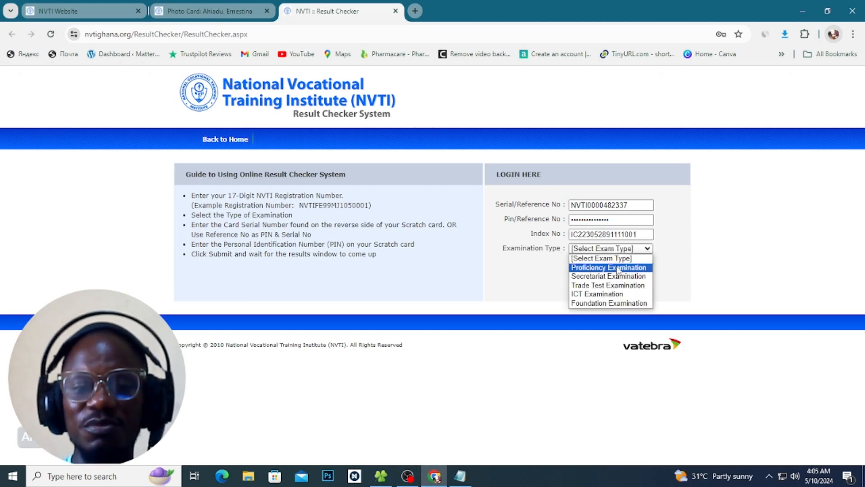
{"action": "left_click", "coordinate": [598, 295]}
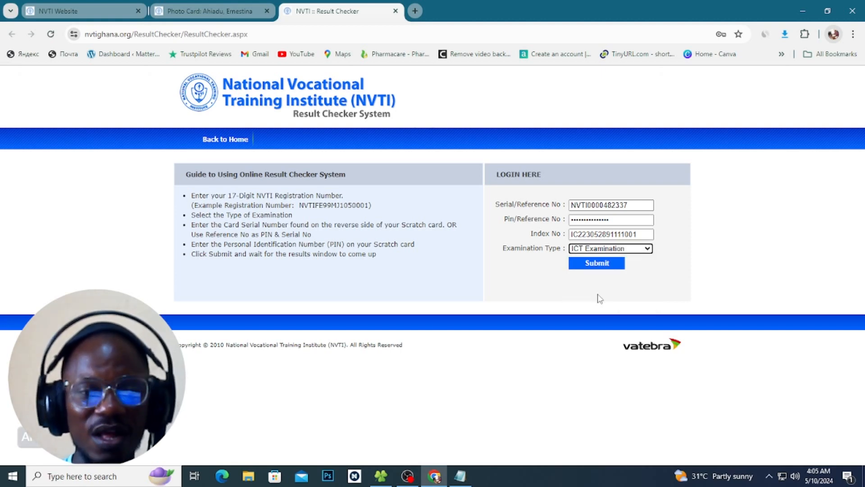
{"action": "left_click", "coordinate": [601, 264]}
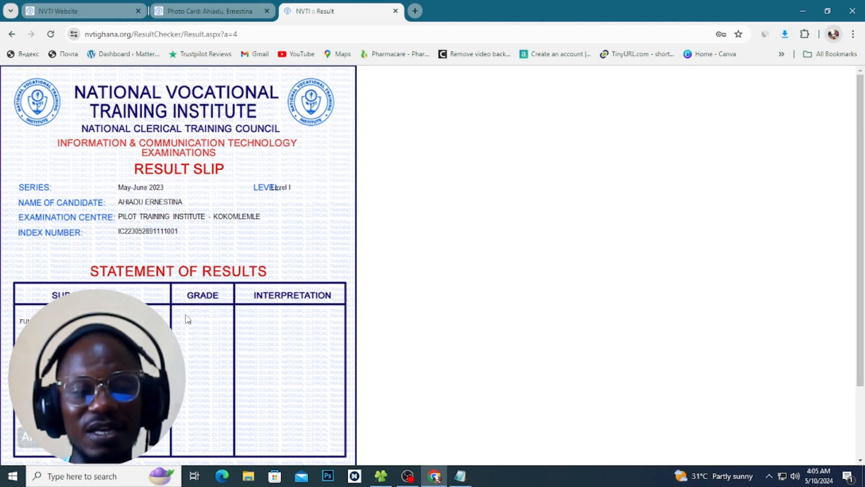
{"action": "scroll", "coordinate": [403, 276], "scroll_direction": "down", "scroll_amount": 3}
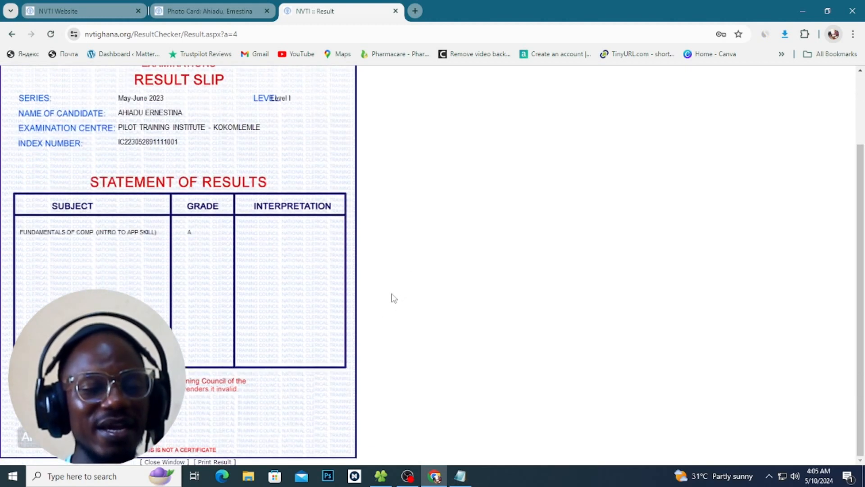
{"action": "scroll", "coordinate": [363, 320], "scroll_direction": "up", "scroll_amount": 3}
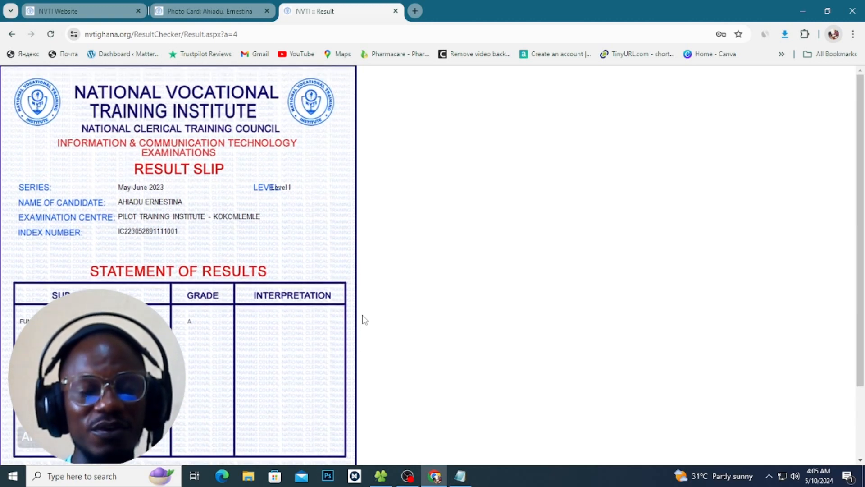